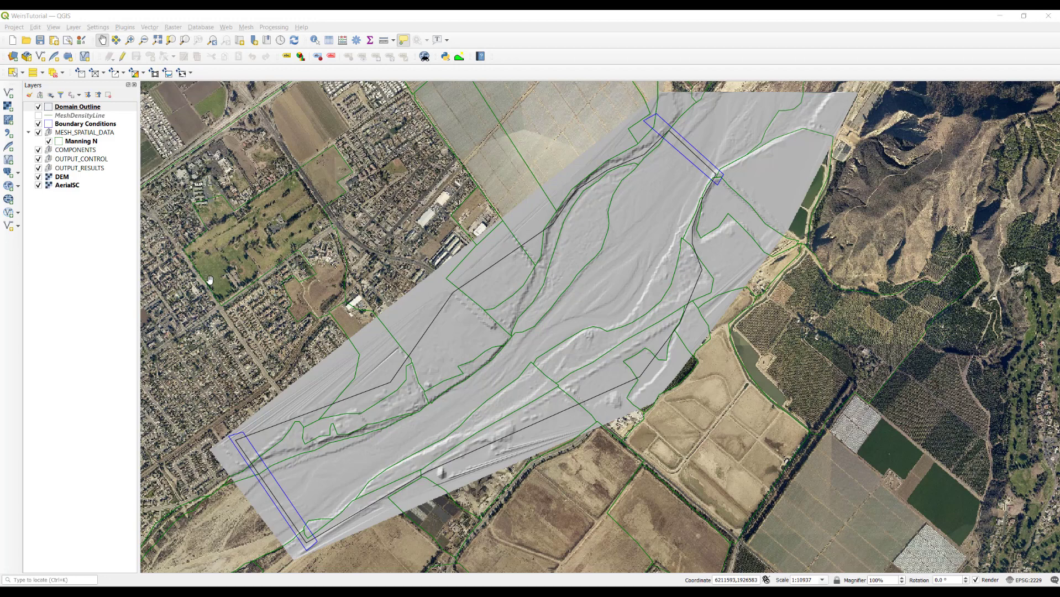
Add a Weirs template layer to the RiverFlow2D project.
{"action": "left_click", "coordinate": [191, 73]}
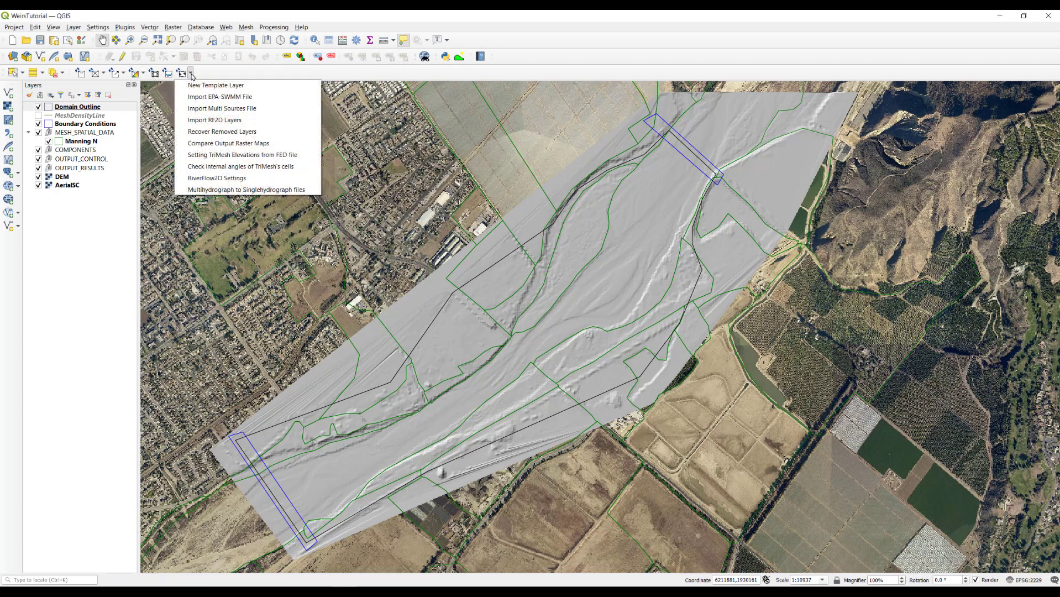
{"action": "left_click", "coordinate": [192, 87]}
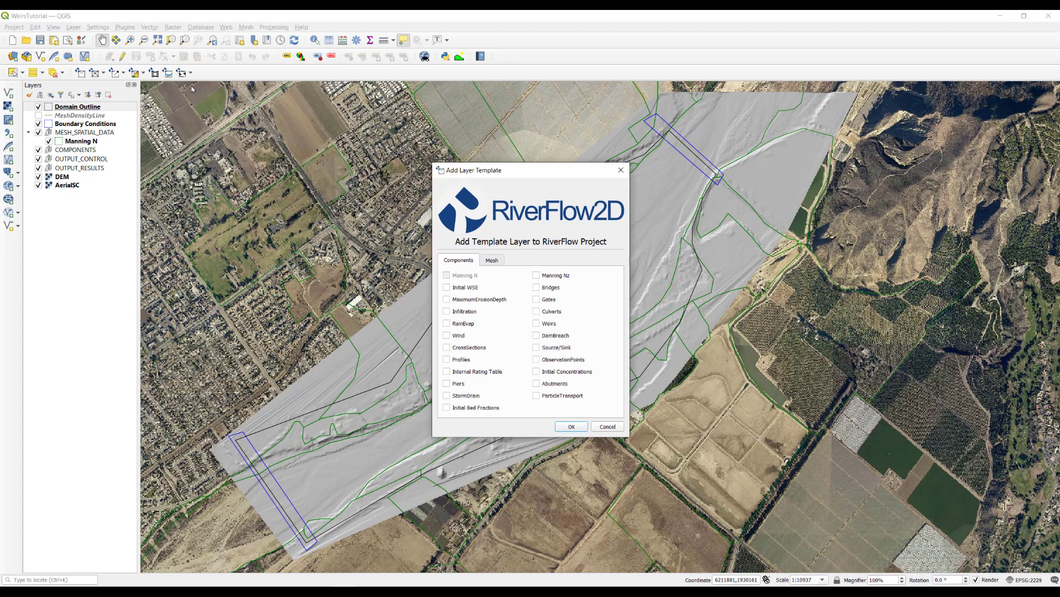
{"action": "left_click", "coordinate": [537, 325]}
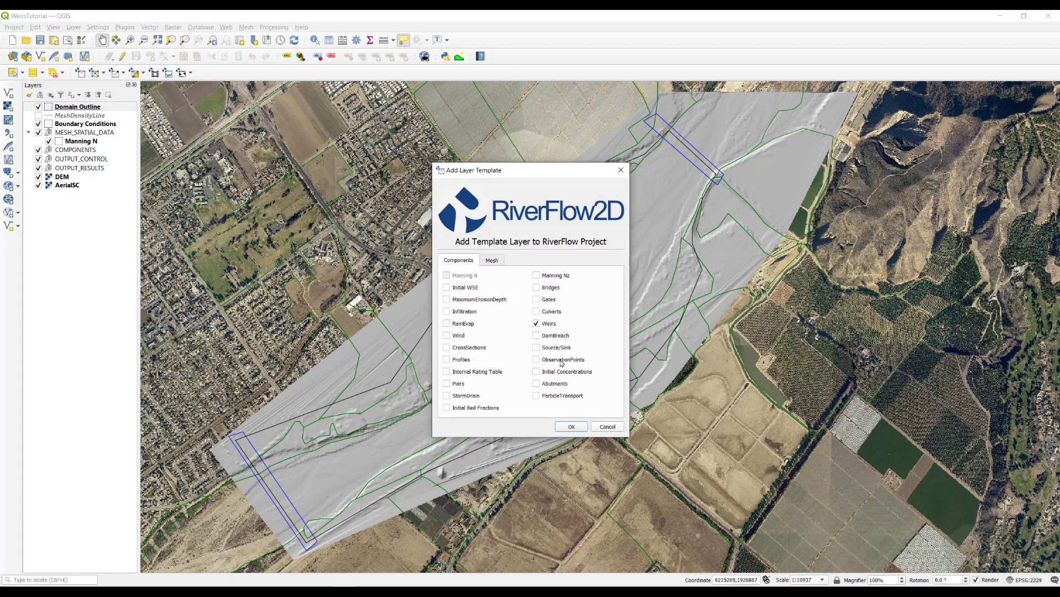
{"action": "left_click", "coordinate": [569, 428]}
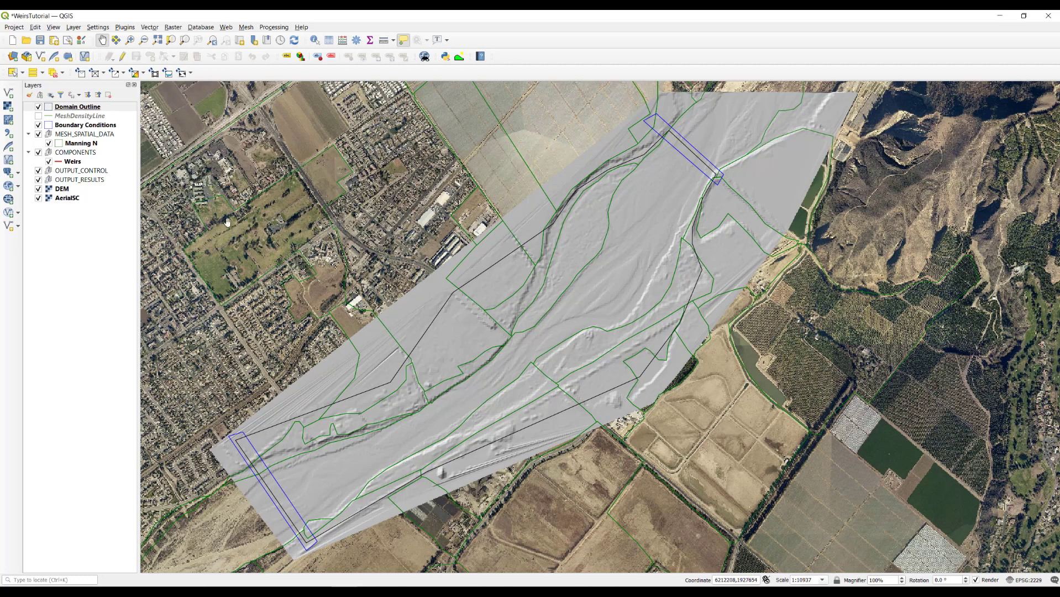
Make the Weirs layer editable and digitize a weir line along the levee on the northwest side of the river channel.
{"action": "left_click", "coordinate": [72, 162]}
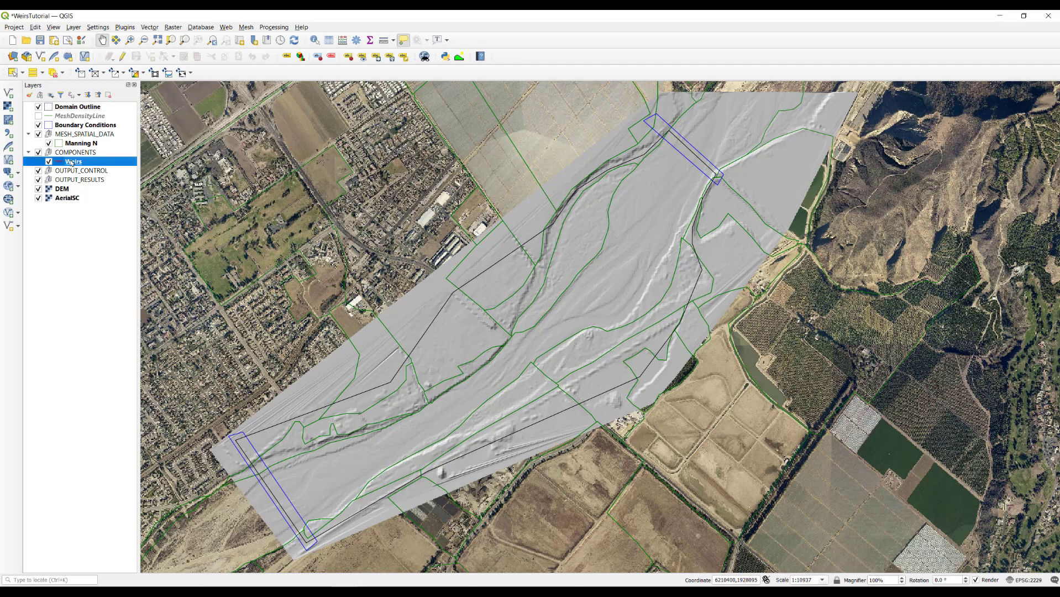
{"action": "left_click", "coordinate": [122, 58]}
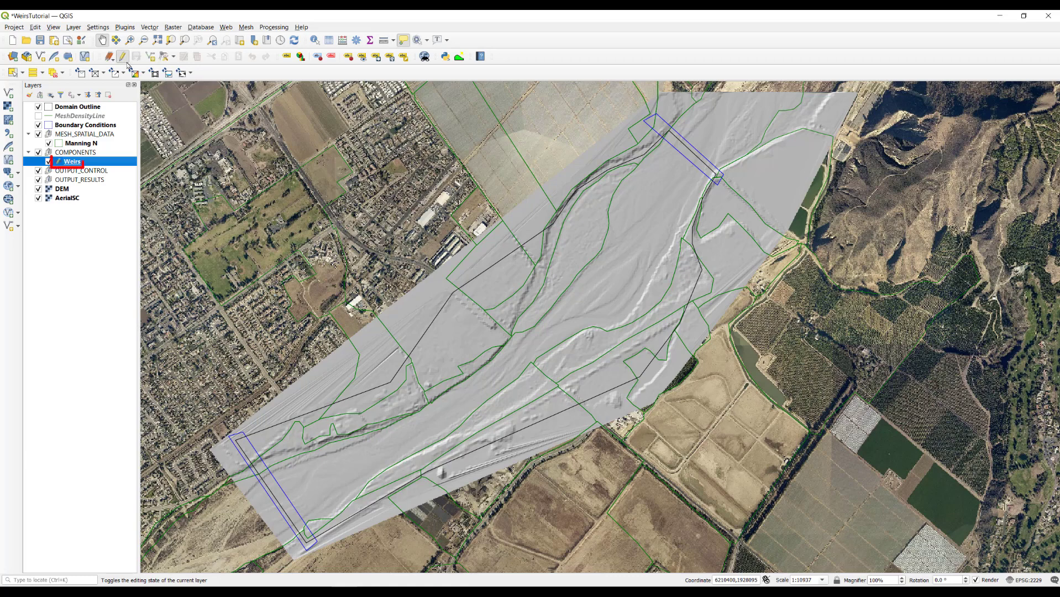
{"action": "left_click", "coordinate": [151, 58]}
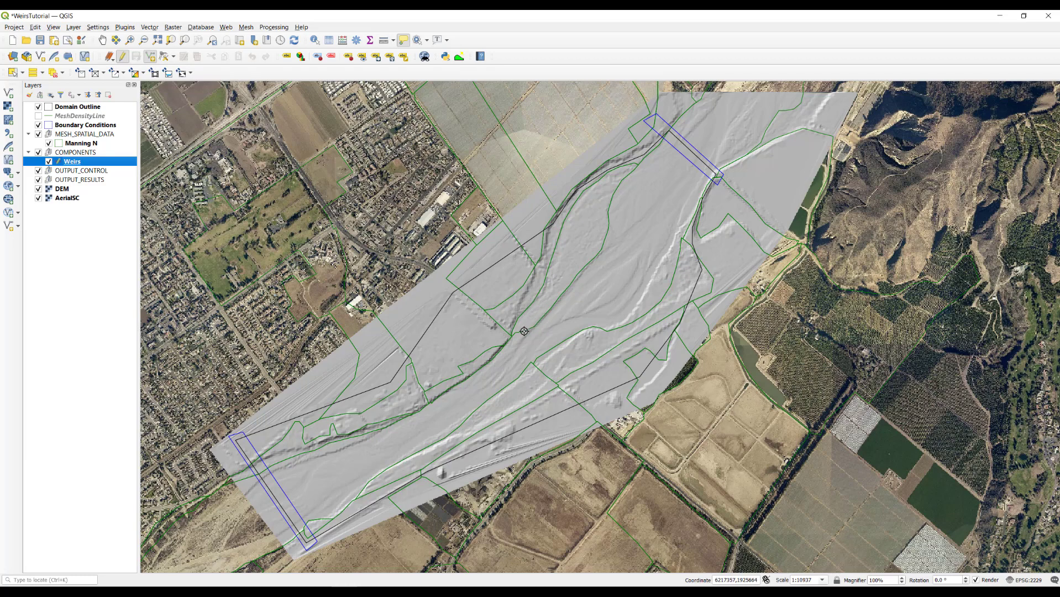
{"action": "left_click", "coordinate": [455, 385]}
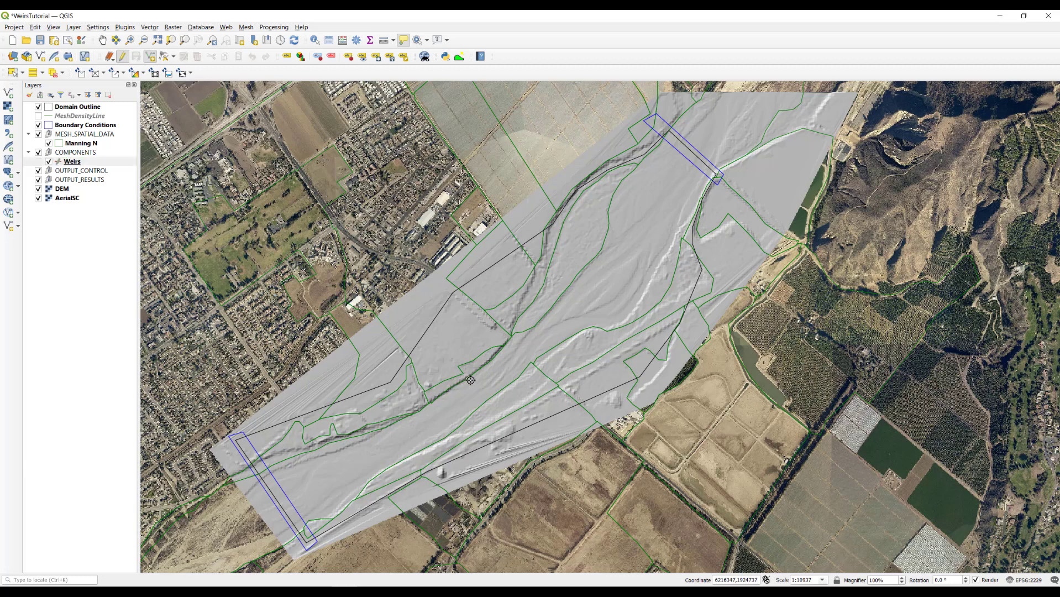
{"action": "right_click", "coordinate": [512, 340]}
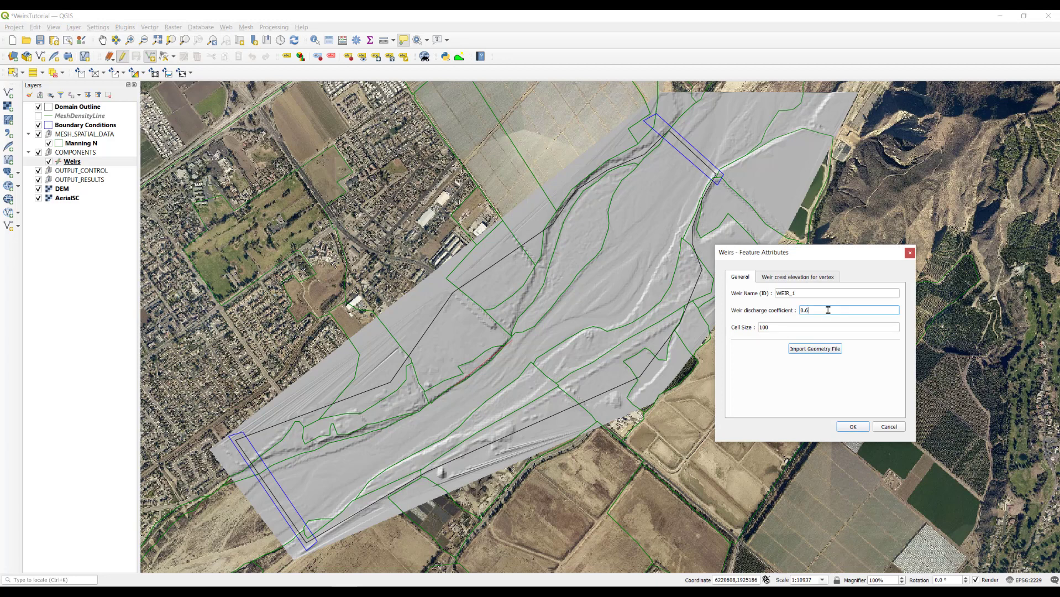
Set the weir's discharge coefficient to 3.2 and its cell size to 150.
{"action": "double_click", "coordinate": [827, 310]}
{"action": "type", "text": "3.2"}
{"action": "left_click", "coordinate": [791, 327]}
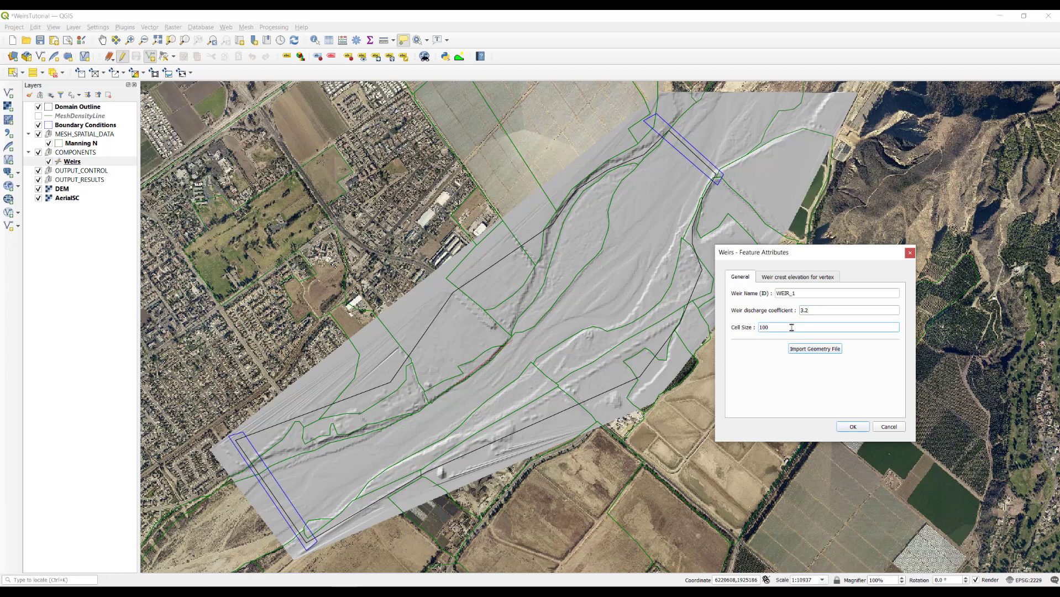
{"action": "key", "text": "BackSpace"}
{"action": "key", "text": "BackSpace"}
{"action": "type", "text": "50"}
Import the weir geometry from the LeveeRB_Breakline file in the WeirsTutorial folder.
{"action": "left_click", "coordinate": [810, 350]}
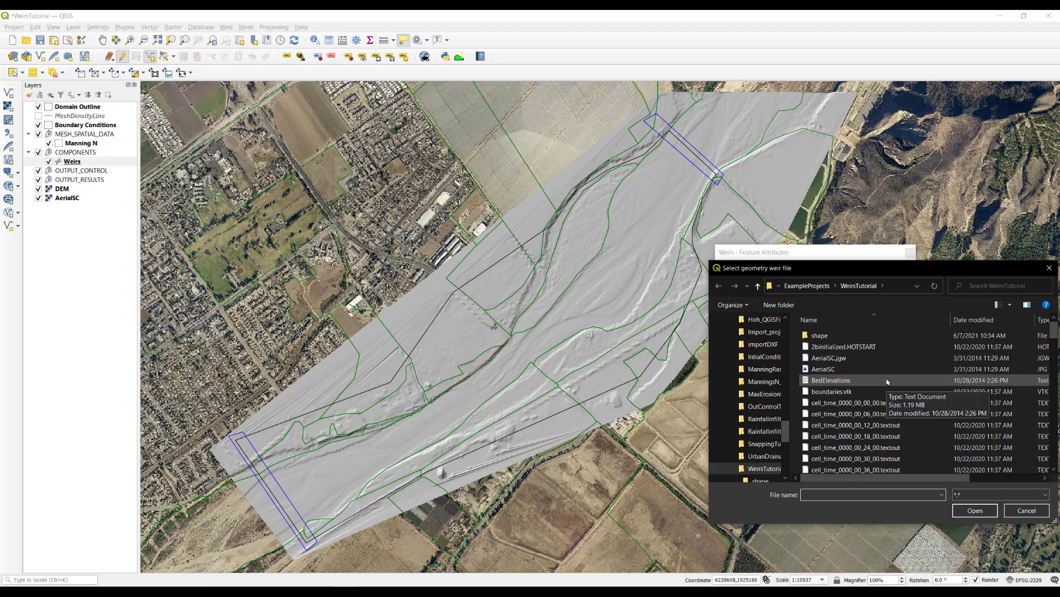
{"action": "scroll", "coordinate": [892, 392], "scroll_direction": "down", "scroll_amount": 10}
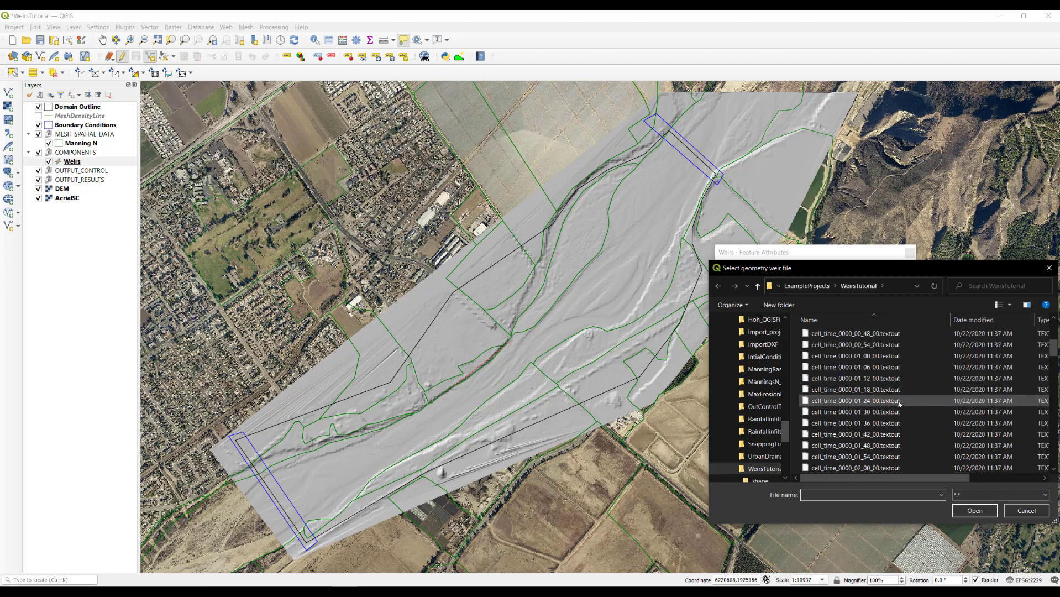
{"action": "scroll", "coordinate": [895, 387], "scroll_direction": "up", "scroll_amount": 1}
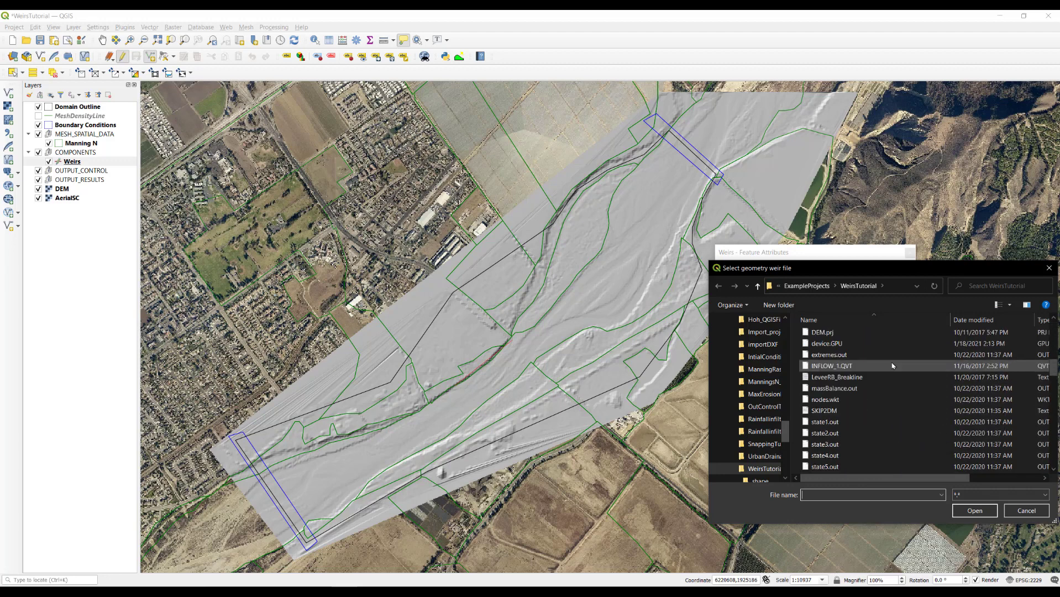
{"action": "left_click", "coordinate": [857, 378]}
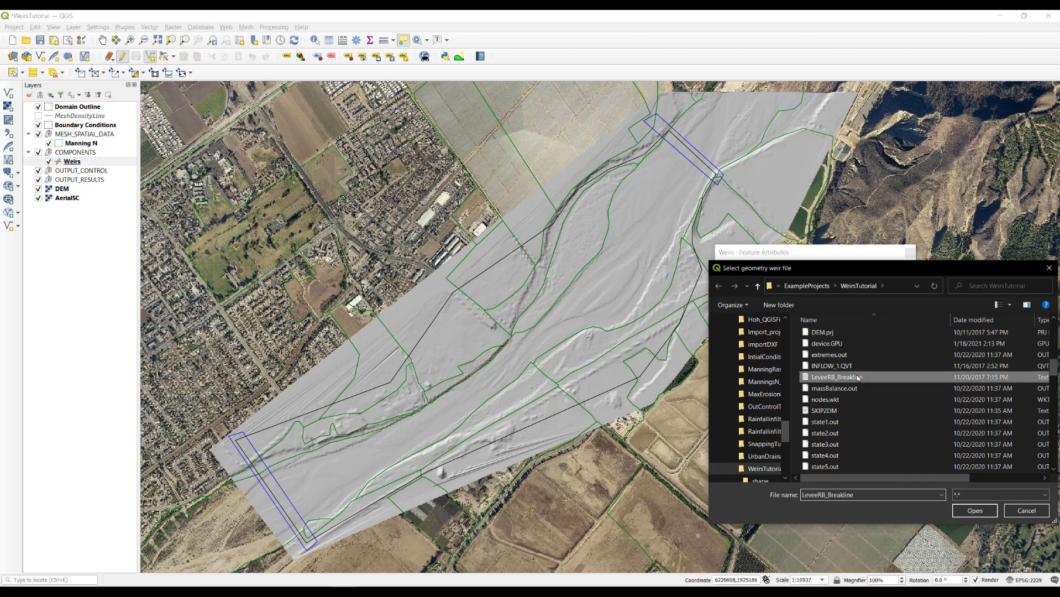
{"action": "left_click", "coordinate": [974, 509]}
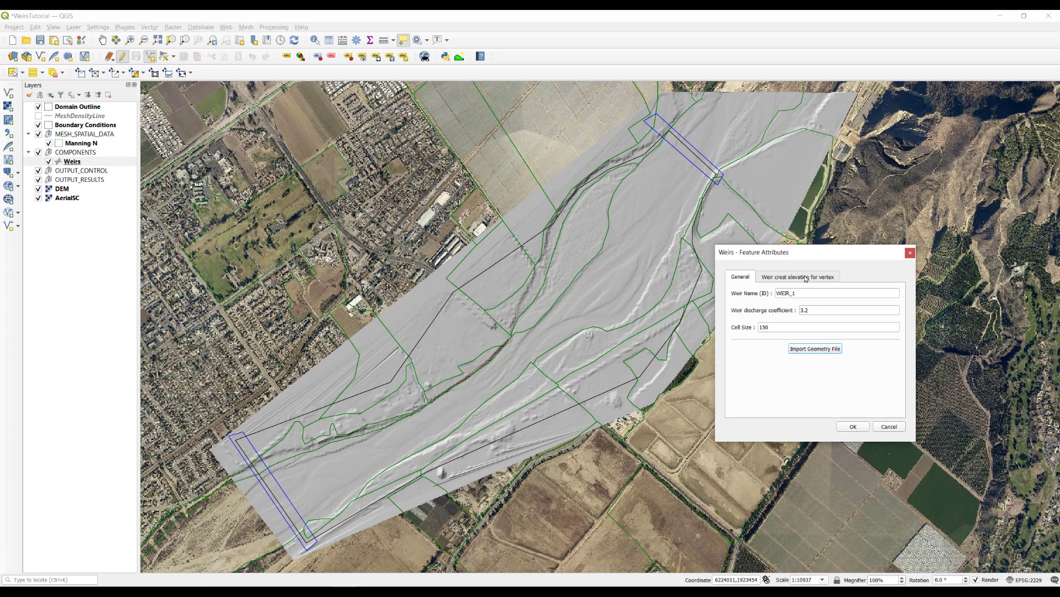
Check the crest elevations per vertex and accept the weir, saving the Weirs layer edits and ending its edit session.
{"action": "left_click", "coordinate": [805, 279]}
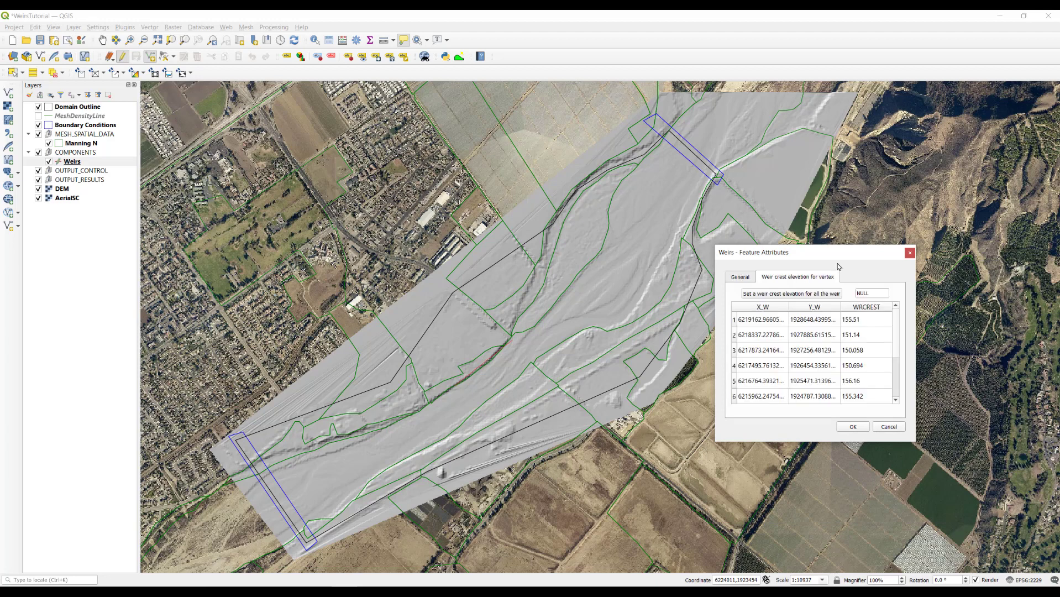
{"action": "left_click", "coordinate": [853, 427]}
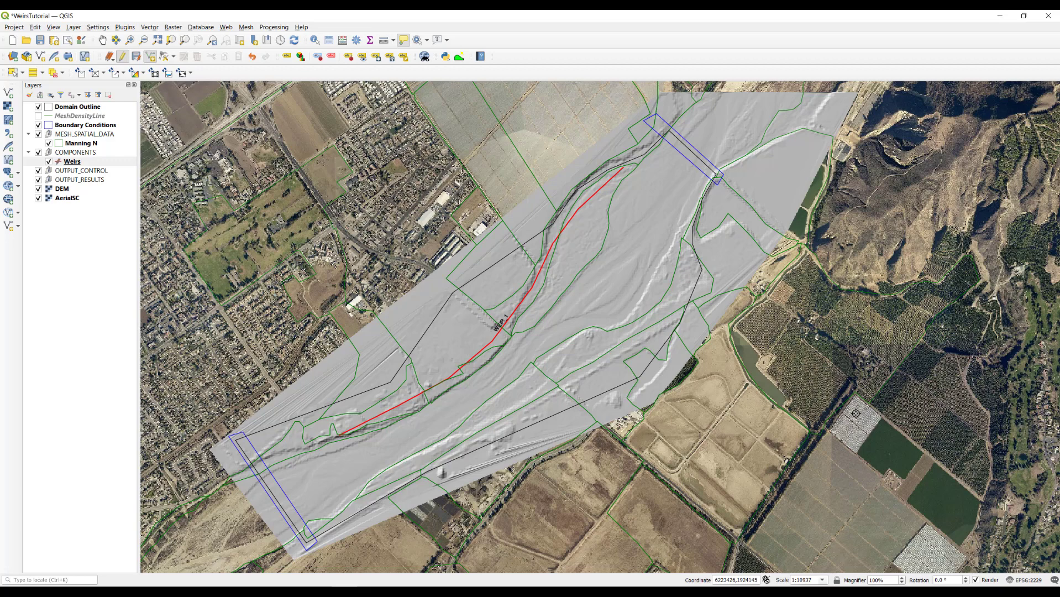
{"action": "left_click", "coordinate": [123, 57]}
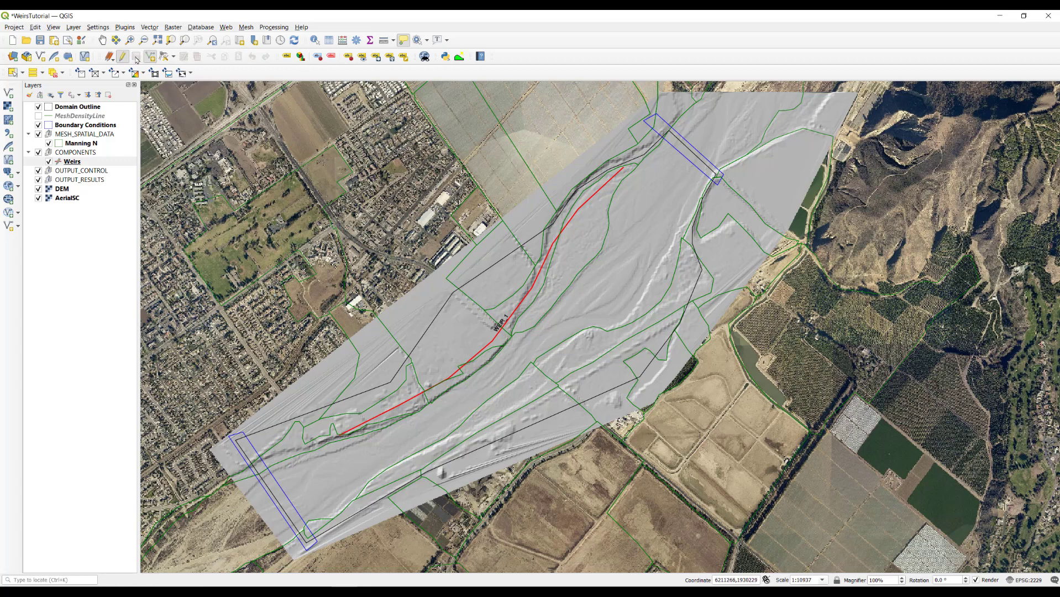
{"action": "left_click", "coordinate": [123, 57]}
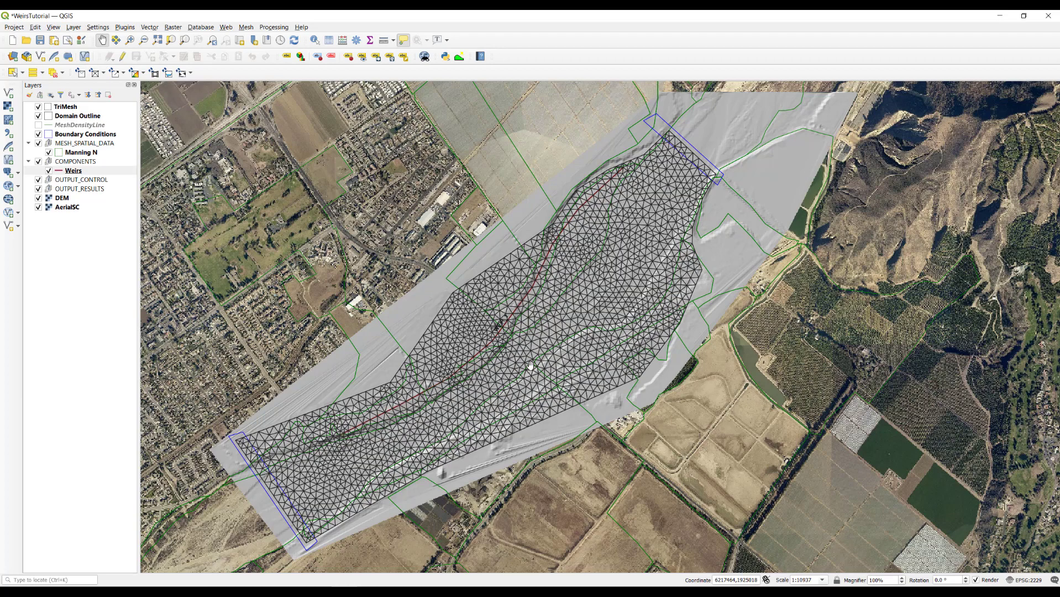
Export the project files to RiverFlow2D under the project name weirTutorial, using the DEM raster.
{"action": "left_click", "coordinate": [123, 73]}
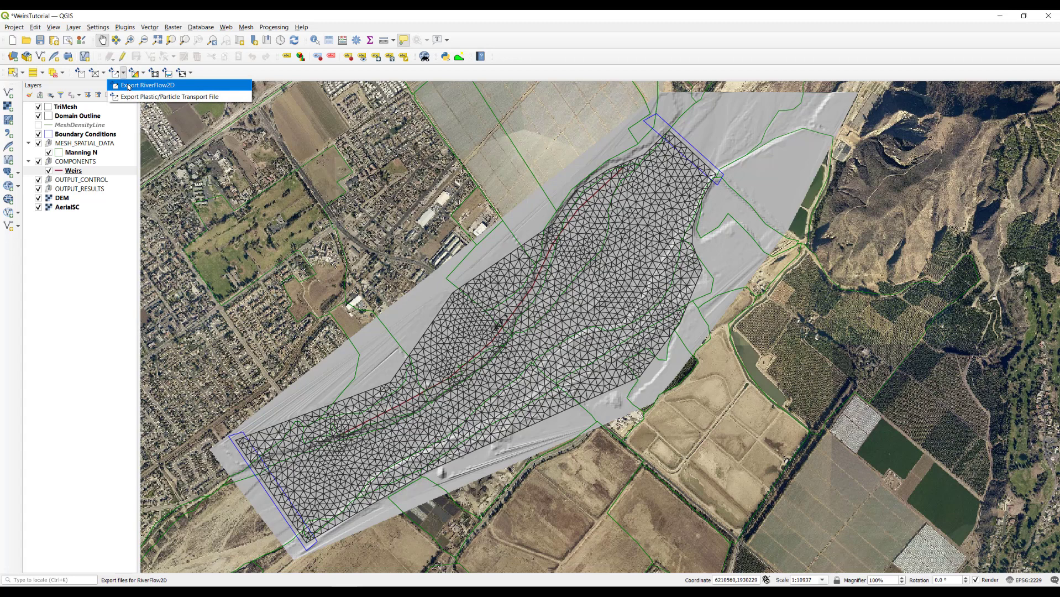
{"action": "left_click", "coordinate": [128, 86]}
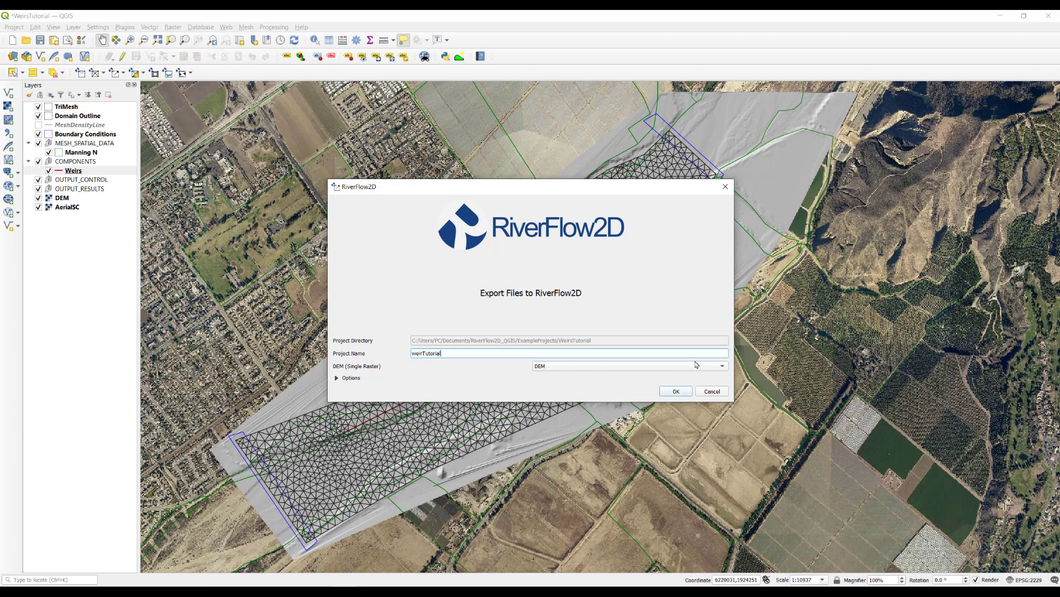
{"action": "left_click", "coordinate": [676, 391]}
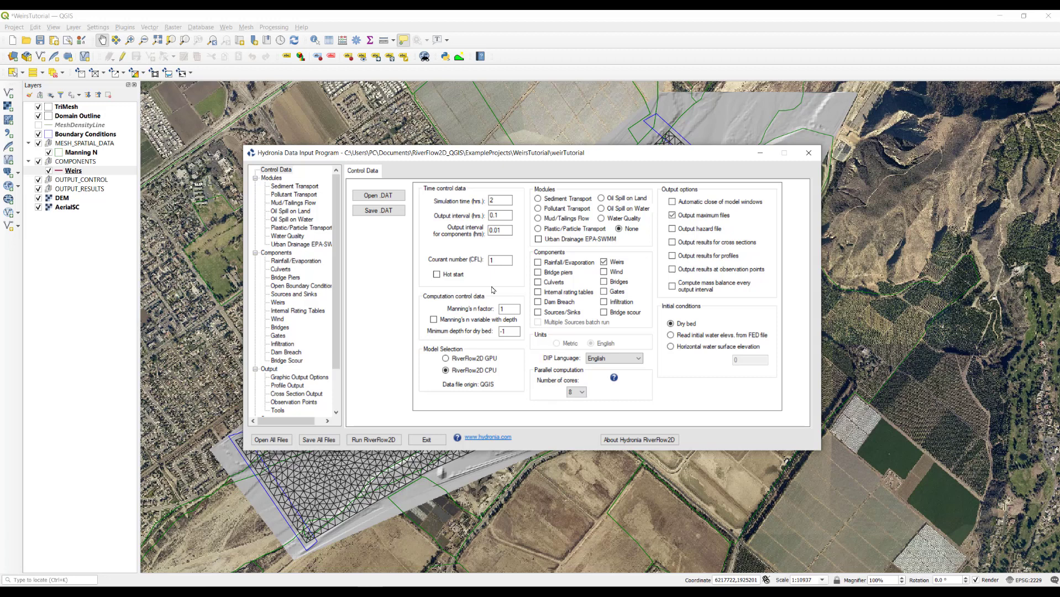
Review the exported weir data, return to the control data and run the RiverFlow2D model without saving changes.
{"action": "left_click", "coordinate": [278, 302]}
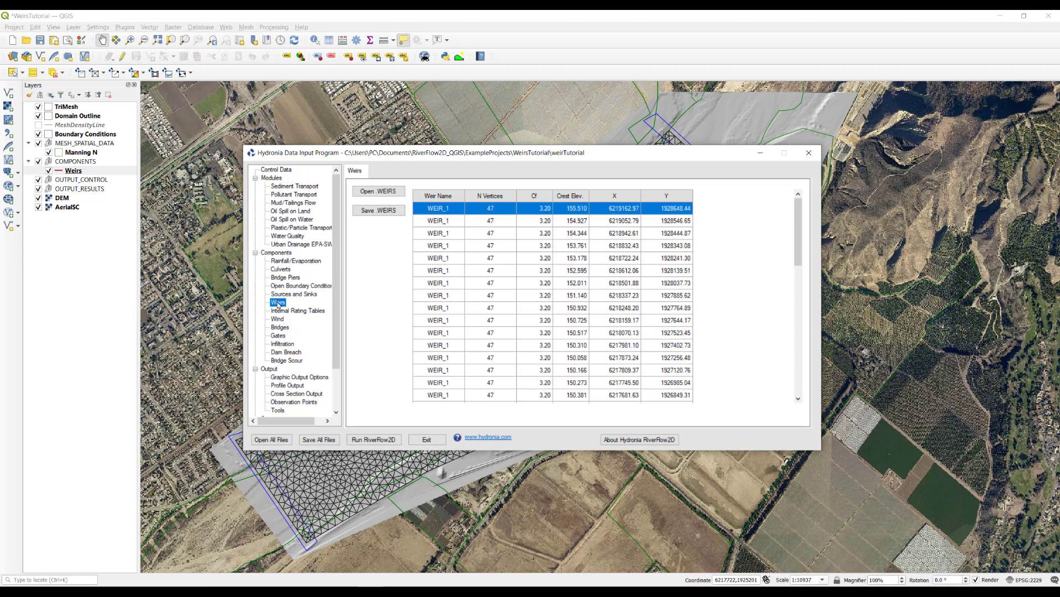
{"action": "left_click", "coordinate": [284, 171]}
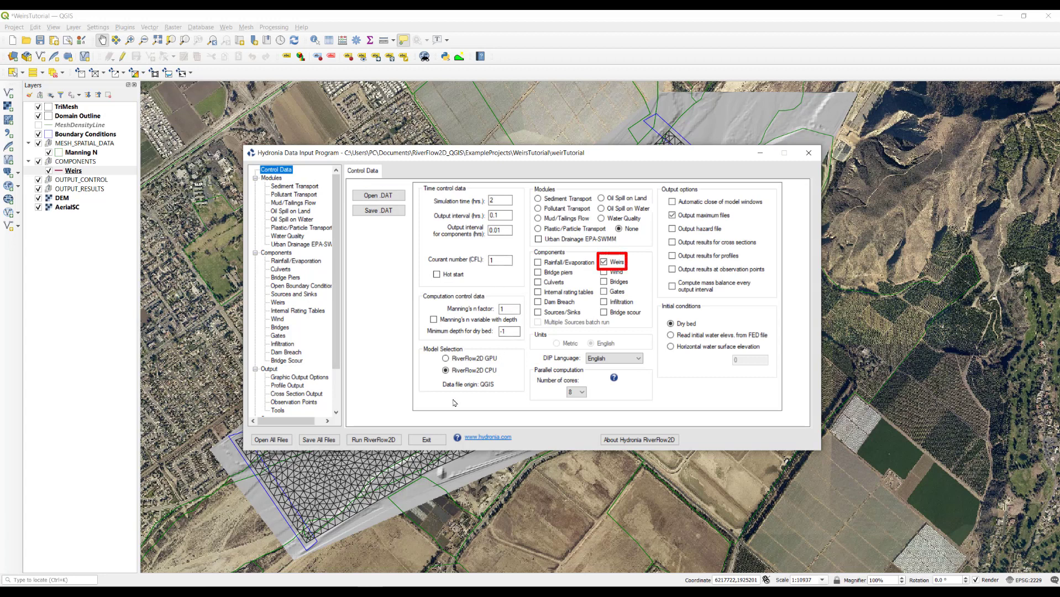
{"action": "left_click", "coordinate": [374, 440]}
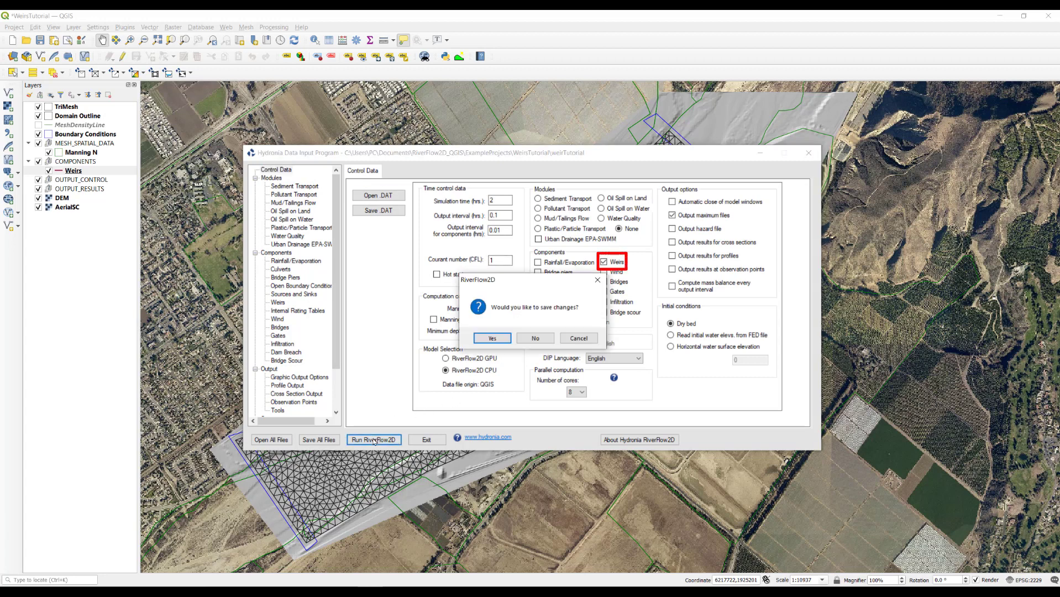
{"action": "left_click", "coordinate": [535, 339]}
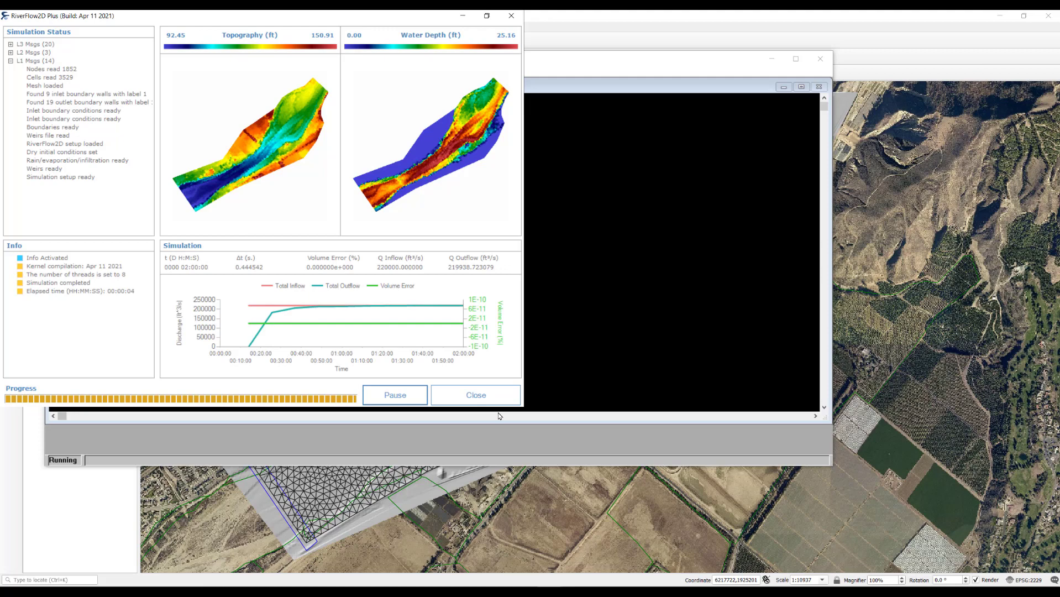
Close the simulation windows and exit the Hydronia Data Input Program without saving changes.
{"action": "left_click", "coordinate": [486, 397]}
{"action": "left_click", "coordinate": [820, 61]}
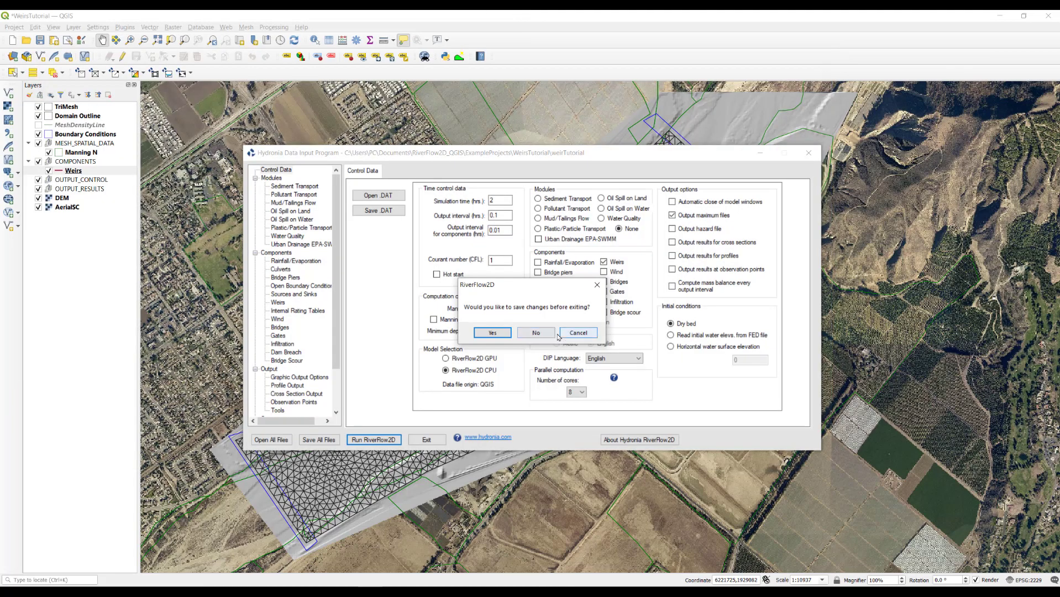
{"action": "left_click", "coordinate": [537, 333]}
Switch to File Explorer and locate the weirTutorial.WEIRE output file in the ExampleProjects WeirsTutorial folder.
{"action": "left_click", "coordinate": [284, 589]}
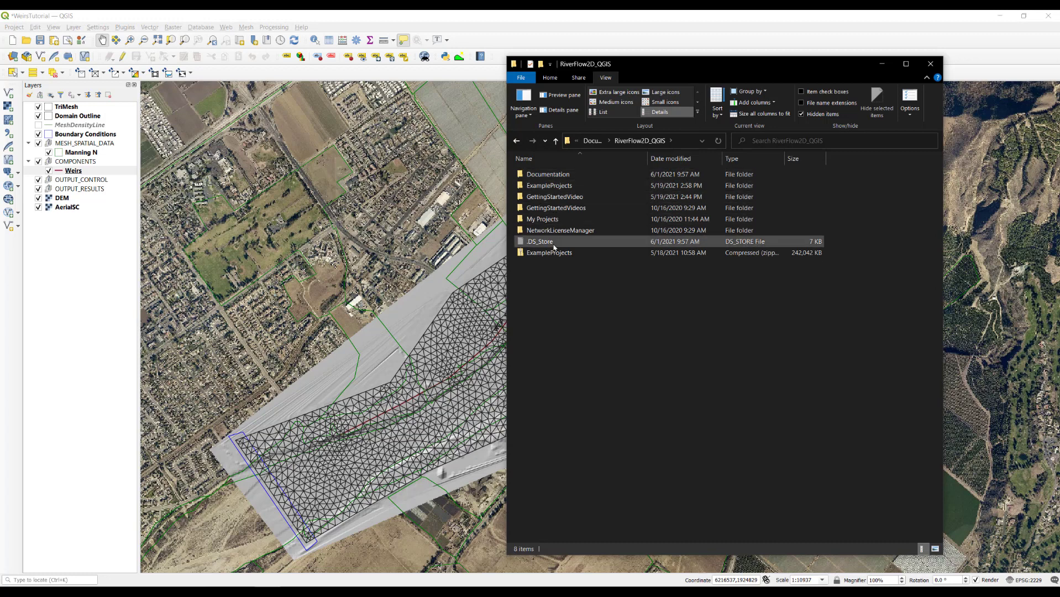
{"action": "left_click", "coordinate": [559, 186]}
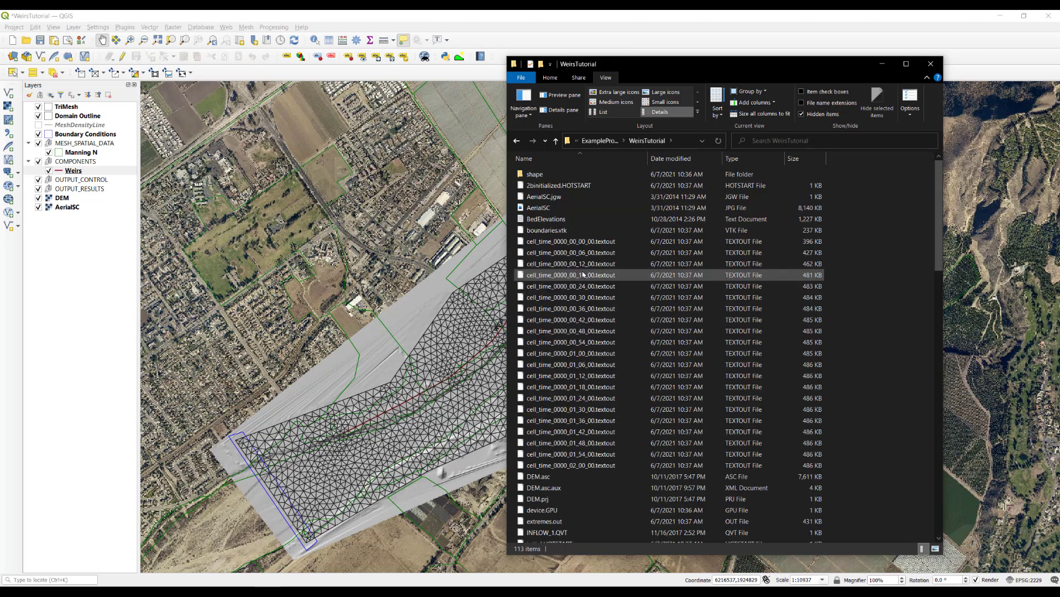
{"action": "scroll", "coordinate": [584, 293], "scroll_direction": "down", "scroll_amount": 10}
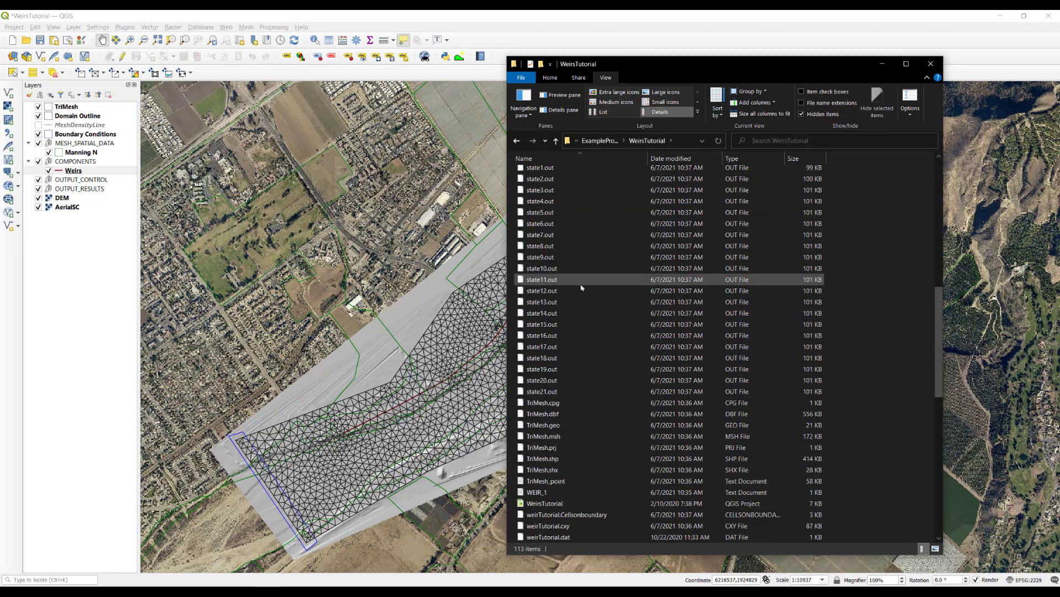
{"action": "scroll", "coordinate": [584, 292], "scroll_direction": "down", "scroll_amount": 6}
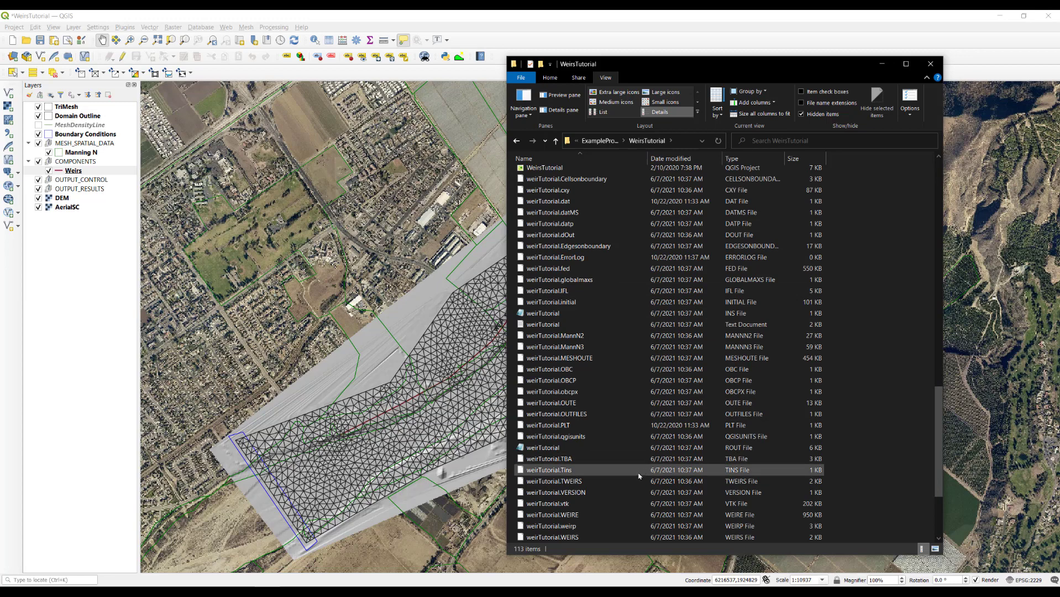
{"action": "scroll", "coordinate": [631, 502], "scroll_direction": "down", "scroll_amount": 1}
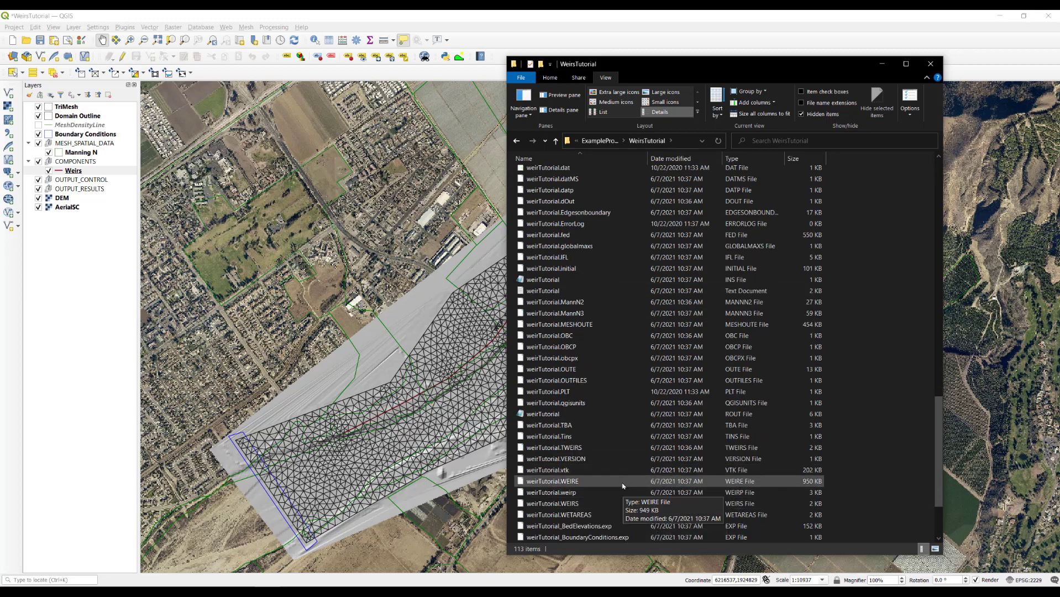
Open weirTutorial.WEIRE with Notepad as the default app for .WEIRE files, and enlarge the window to full screen height.
{"action": "right_click", "coordinate": [622, 484]}
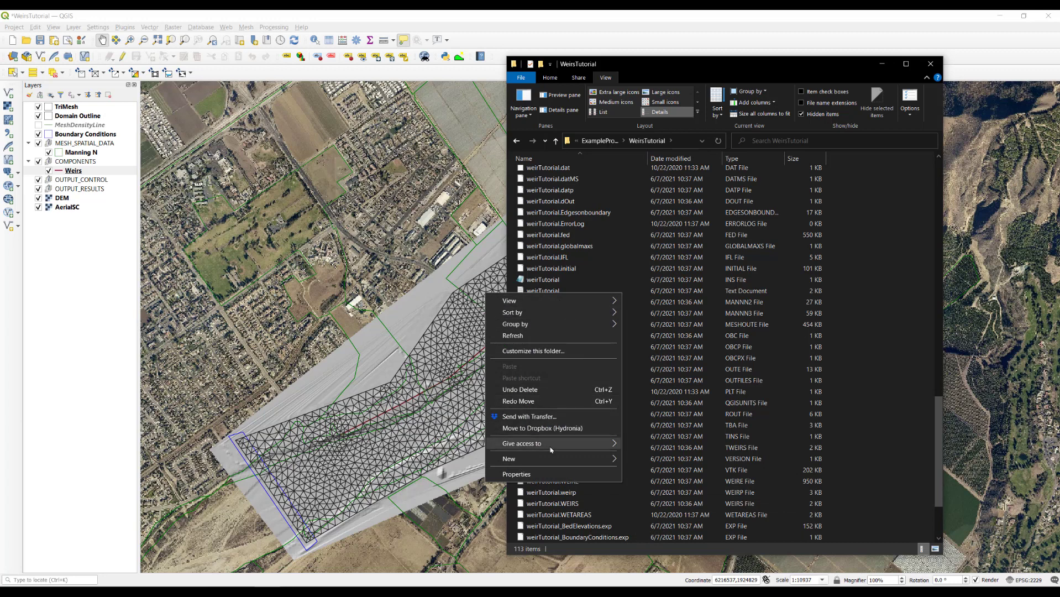
{"action": "left_click", "coordinate": [631, 481]}
{"action": "right_click", "coordinate": [588, 482]}
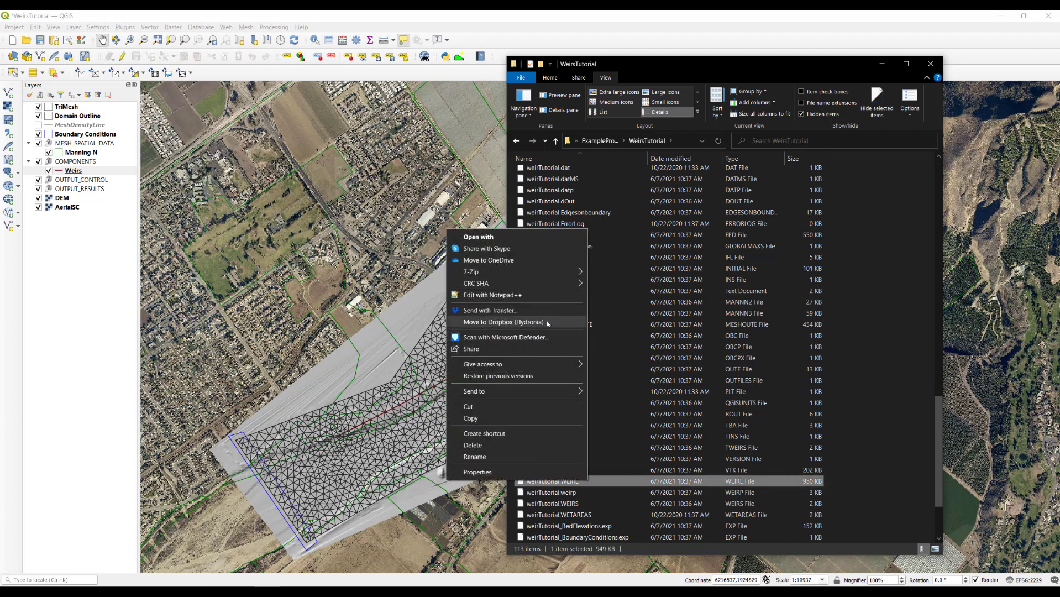
{"action": "left_click", "coordinate": [547, 236]}
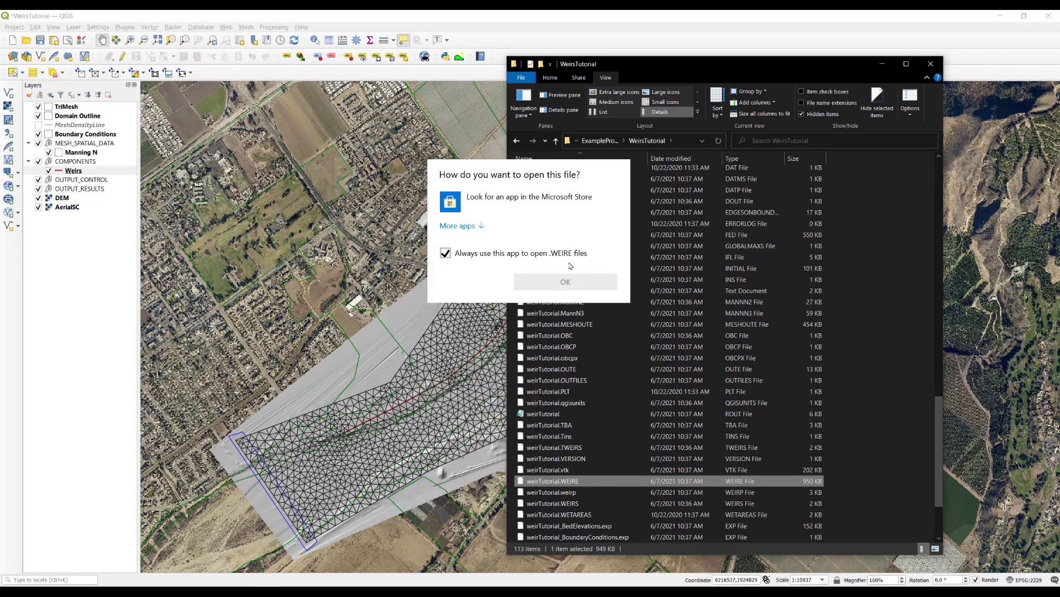
{"action": "left_click", "coordinate": [459, 226]}
{"action": "left_click", "coordinate": [487, 337]}
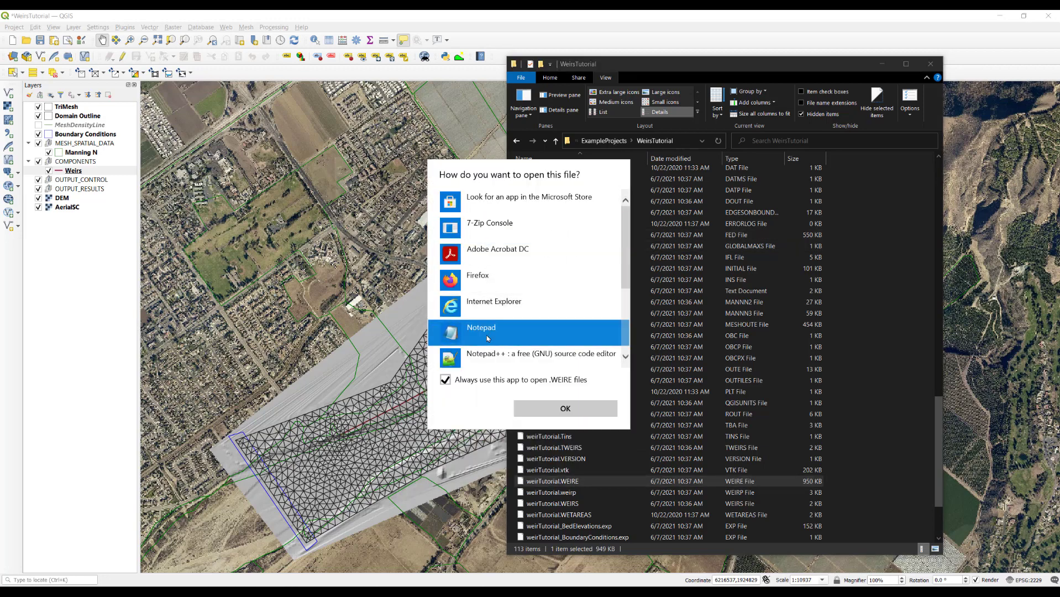
{"action": "left_click", "coordinate": [565, 407]}
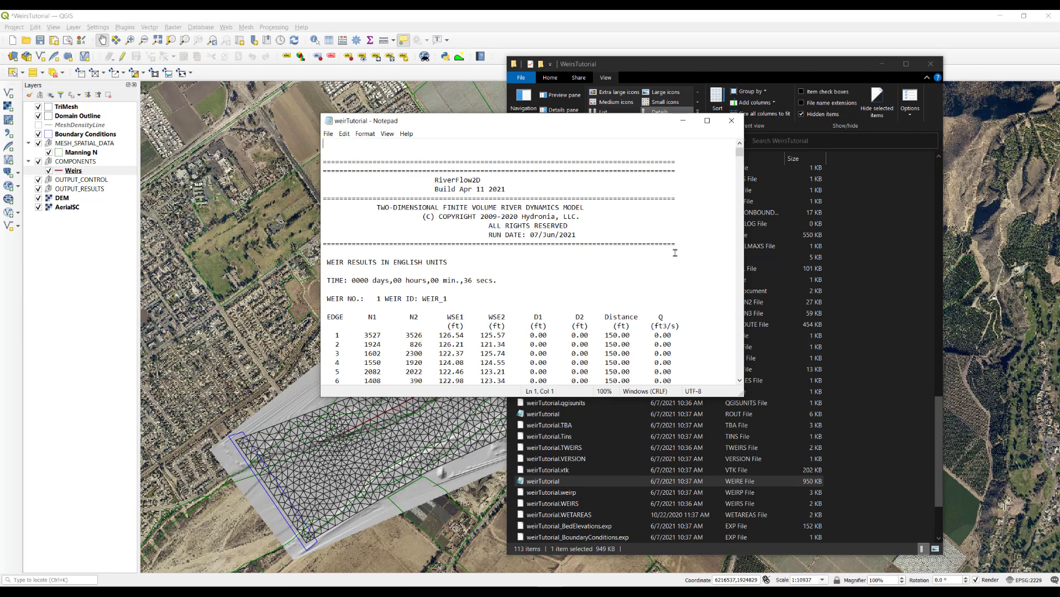
{"action": "left_click_drag", "start_coordinate": [679, 396], "coordinate": [681, 586]}
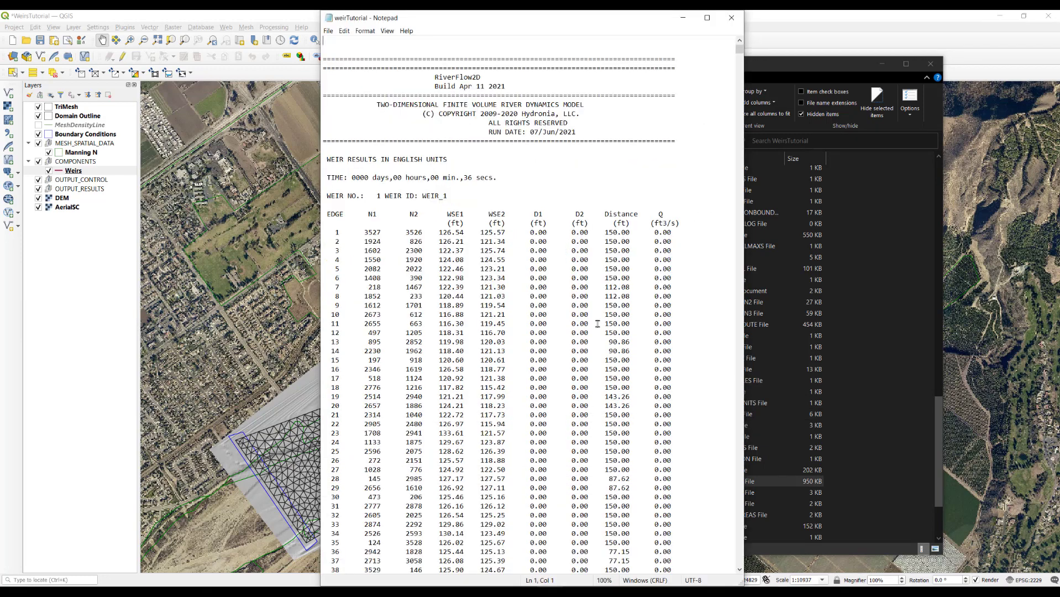